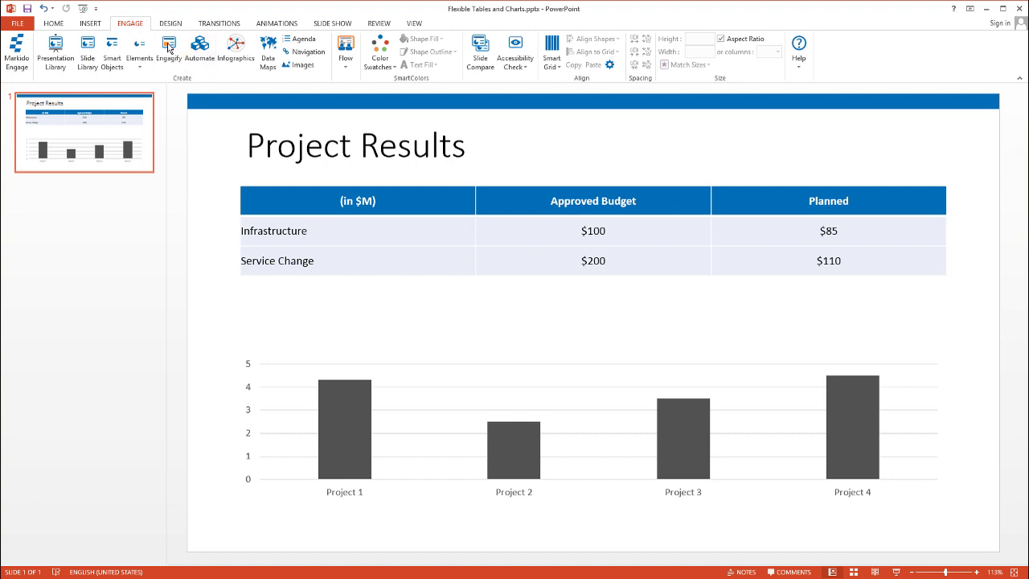
Step: Start a new Engage Excel ShapeLink and link the selected Project Results table shape
click(200, 49)
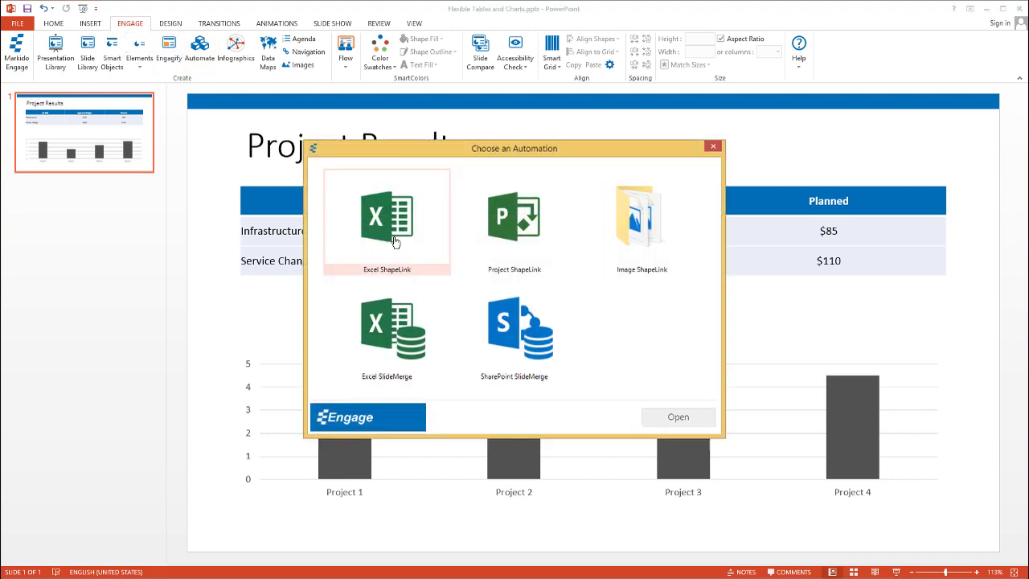
double_click(393, 234)
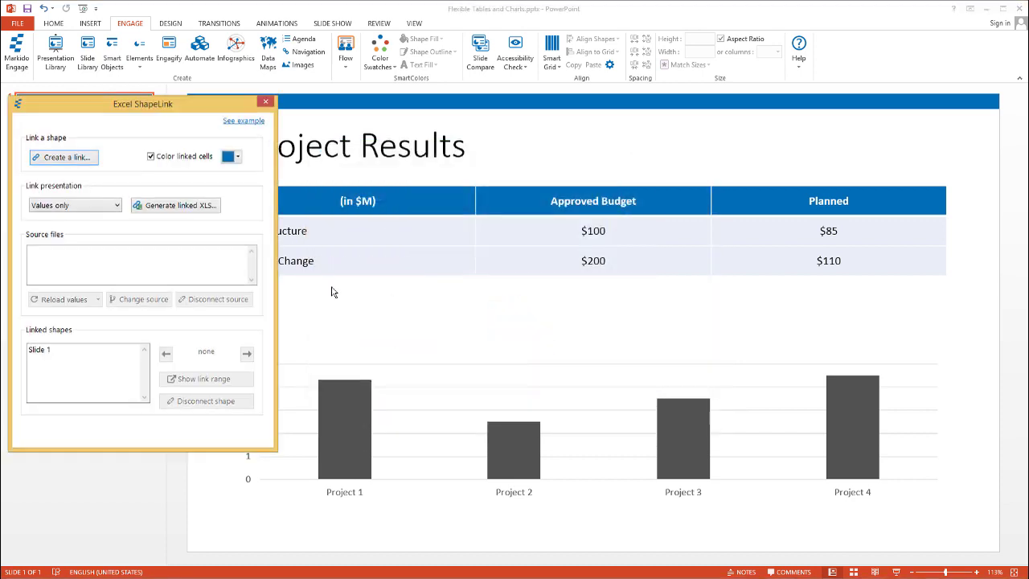
click(76, 158)
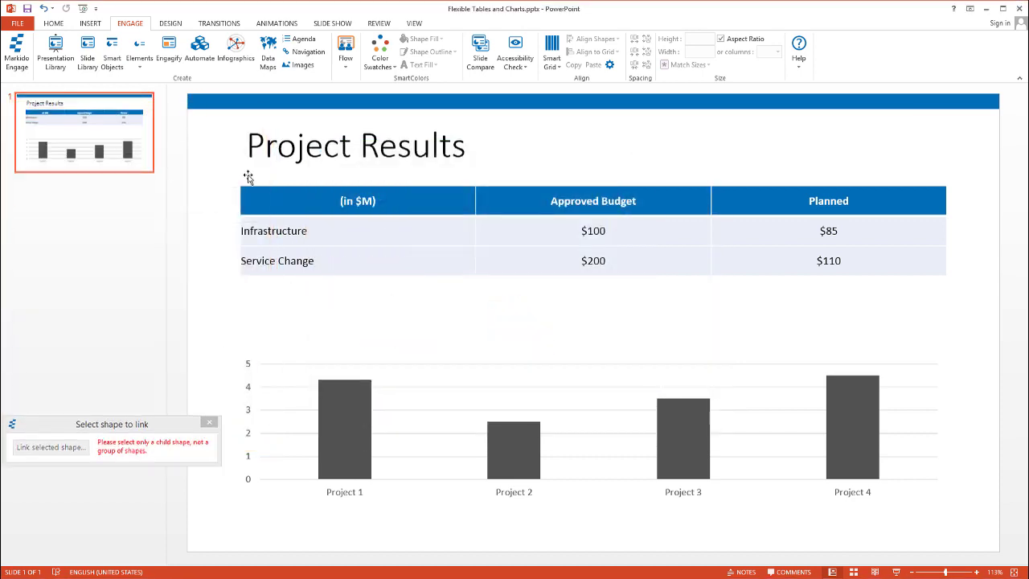
click(269, 187)
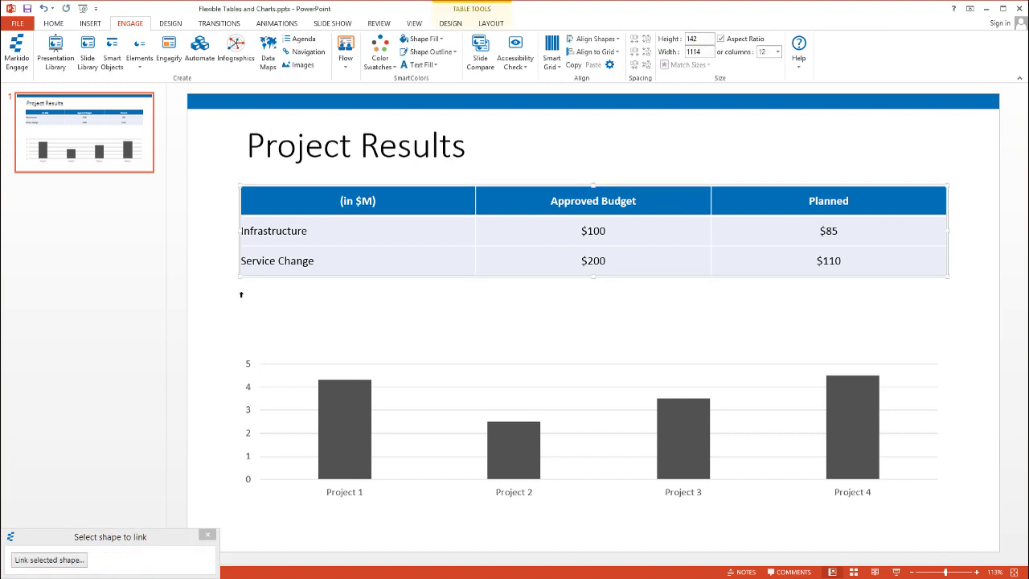
click(63, 565)
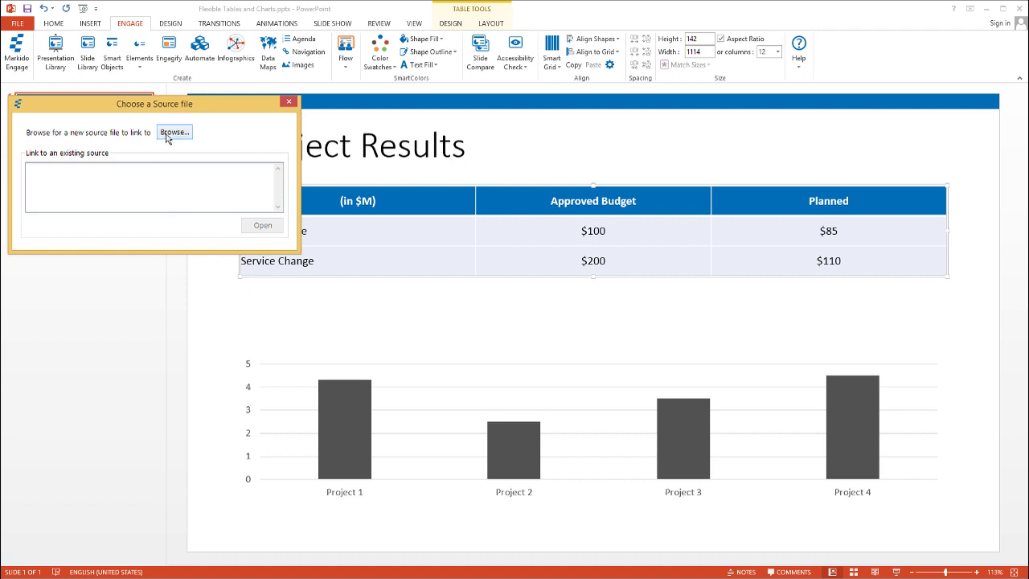
Step: Use Flexible Table and Chart Data.xlsx as the source and link range A1:C10, including spare rows
click(171, 135)
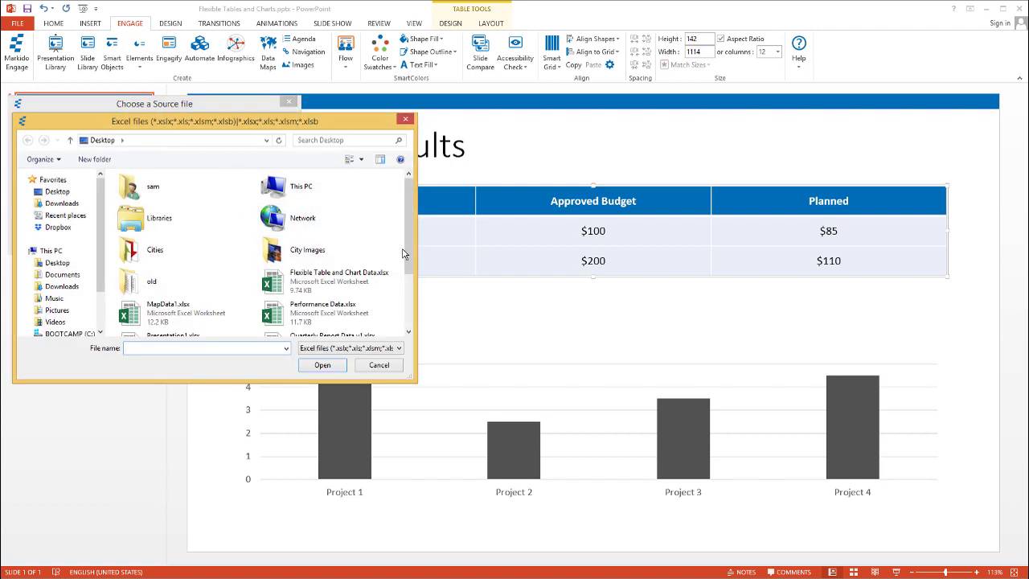
double_click(359, 275)
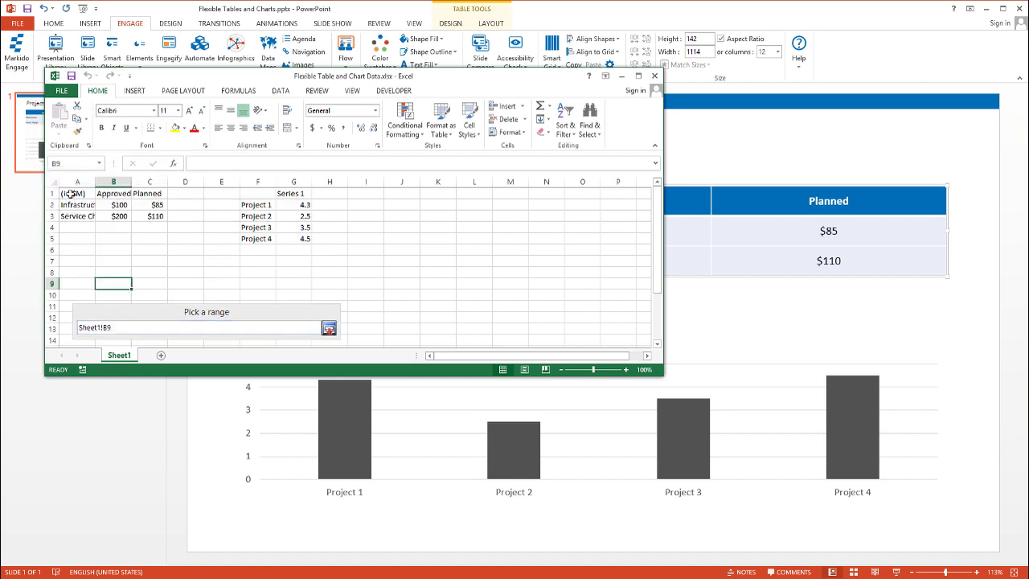
drag(71, 194, 141, 214)
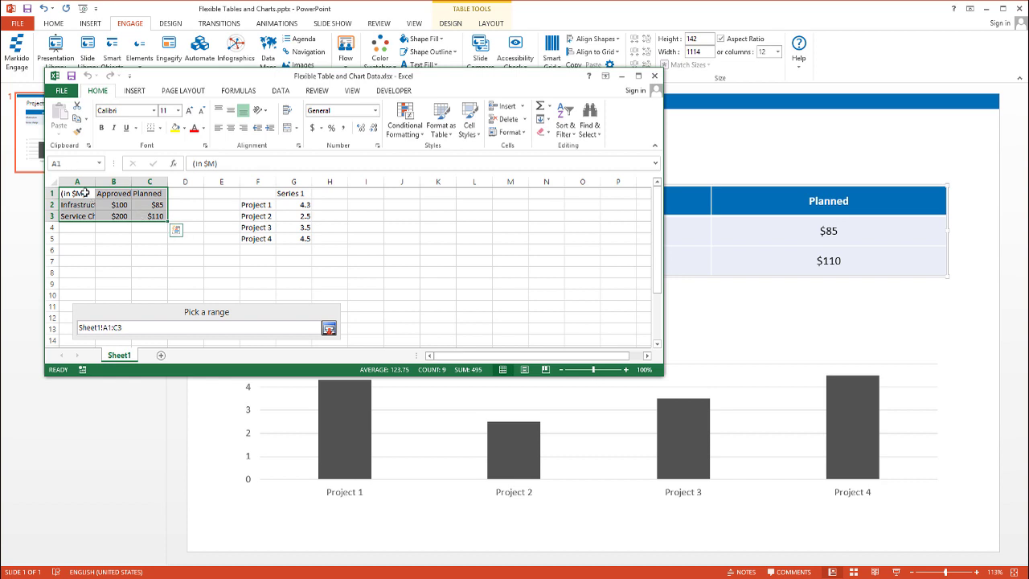
drag(82, 193, 154, 295)
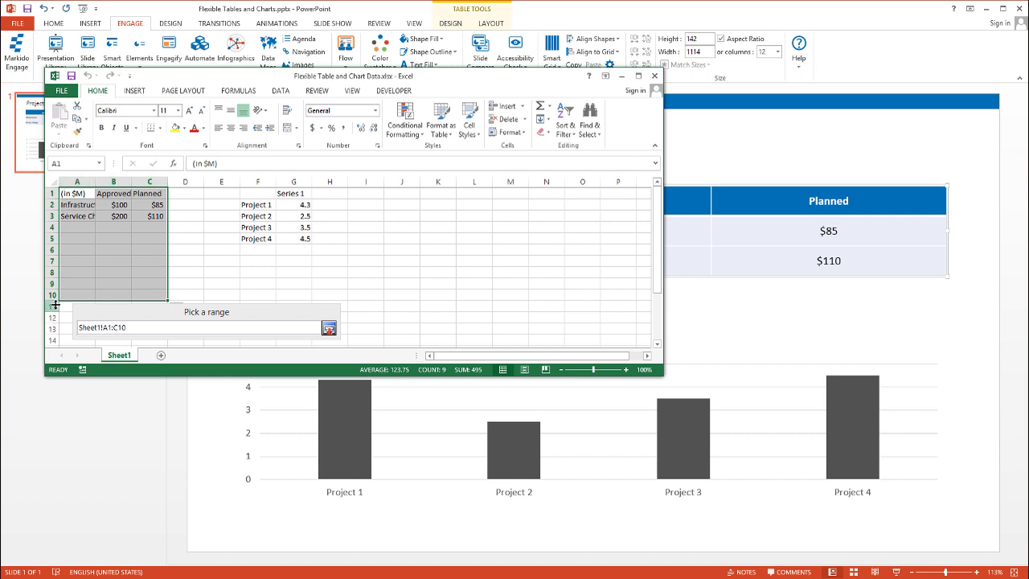
click(330, 329)
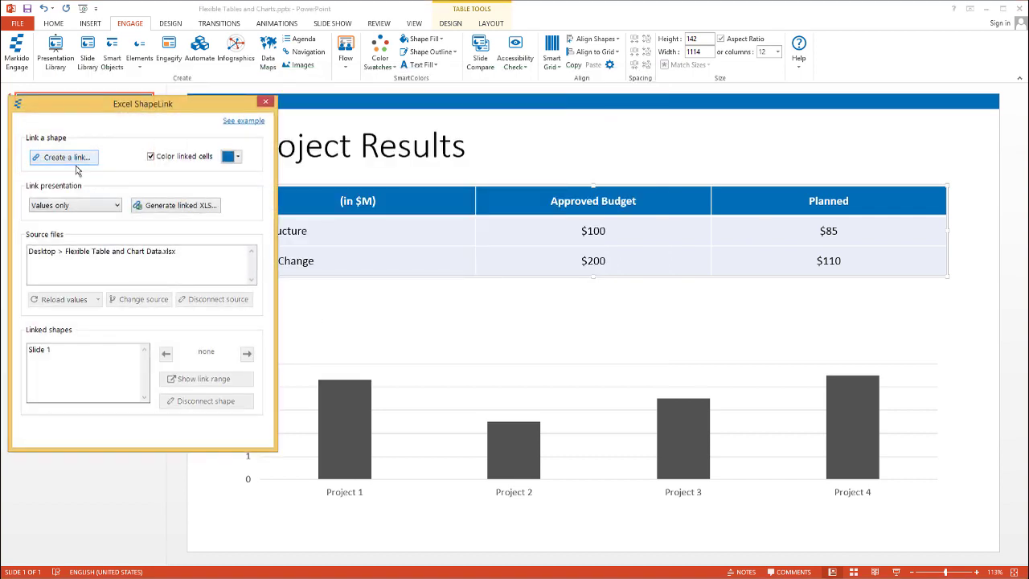
Step: Create a second shape link for the bar chart, reusing the already linked workbook
click(73, 158)
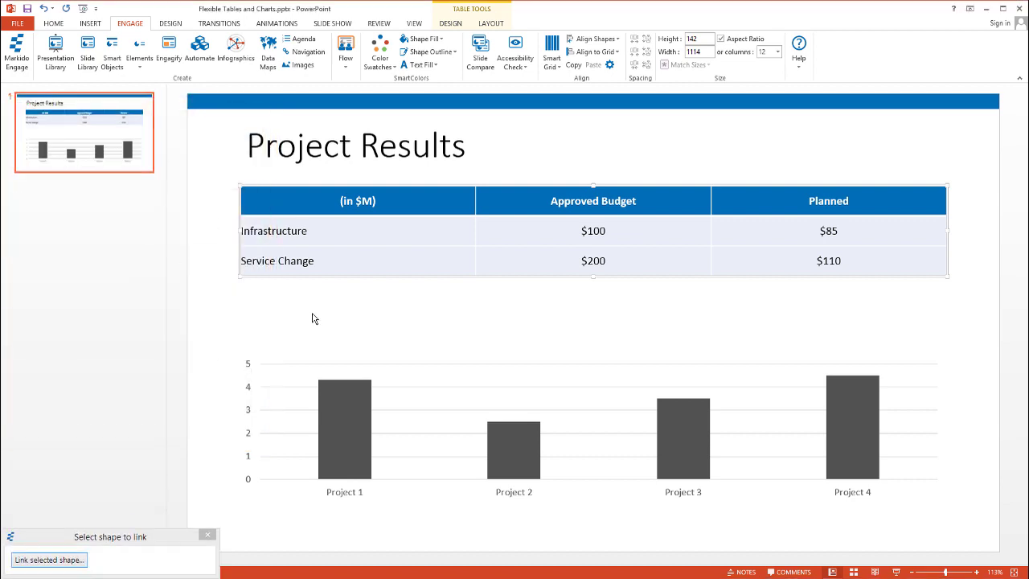
click(321, 359)
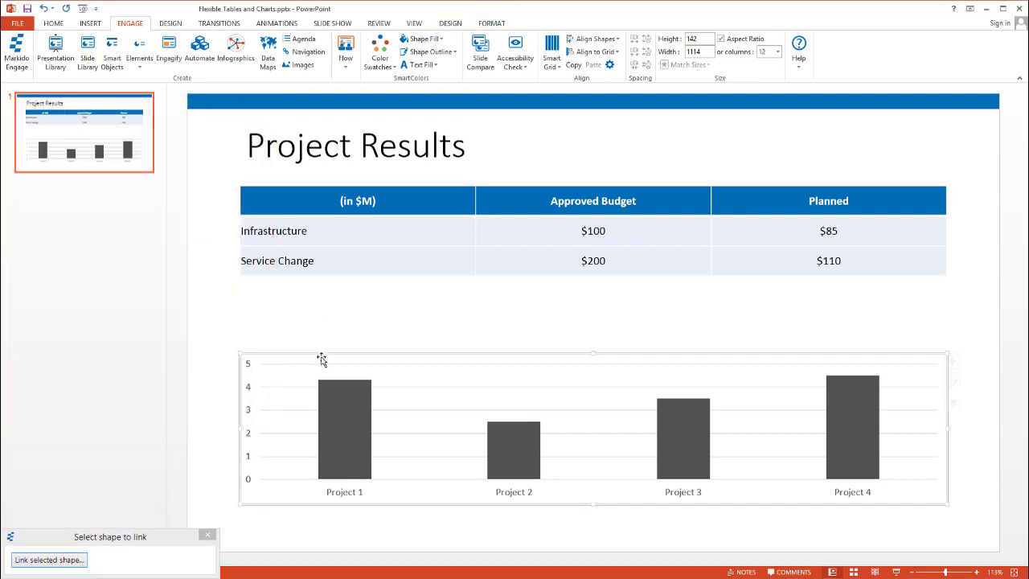
click(78, 560)
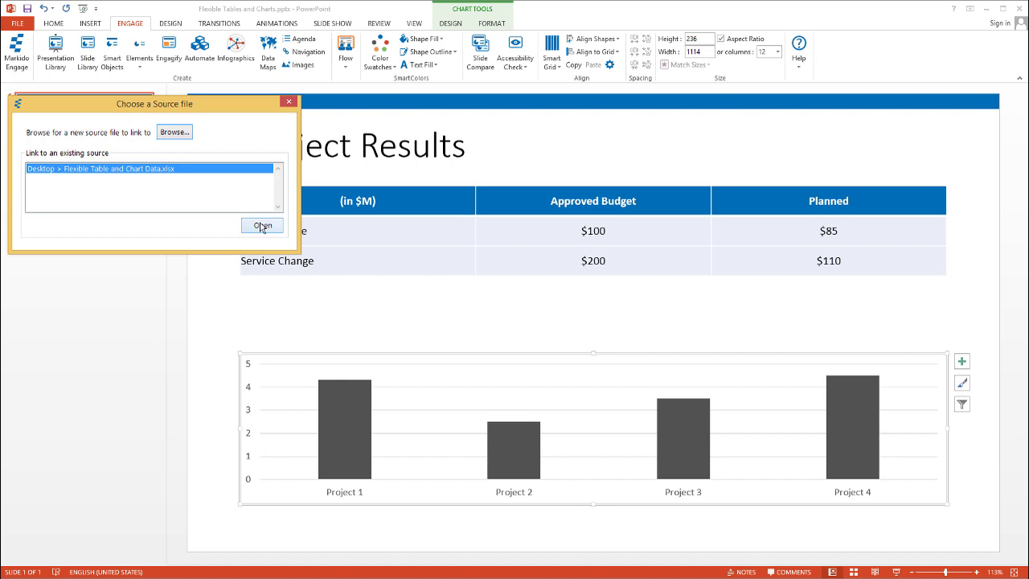
click(263, 226)
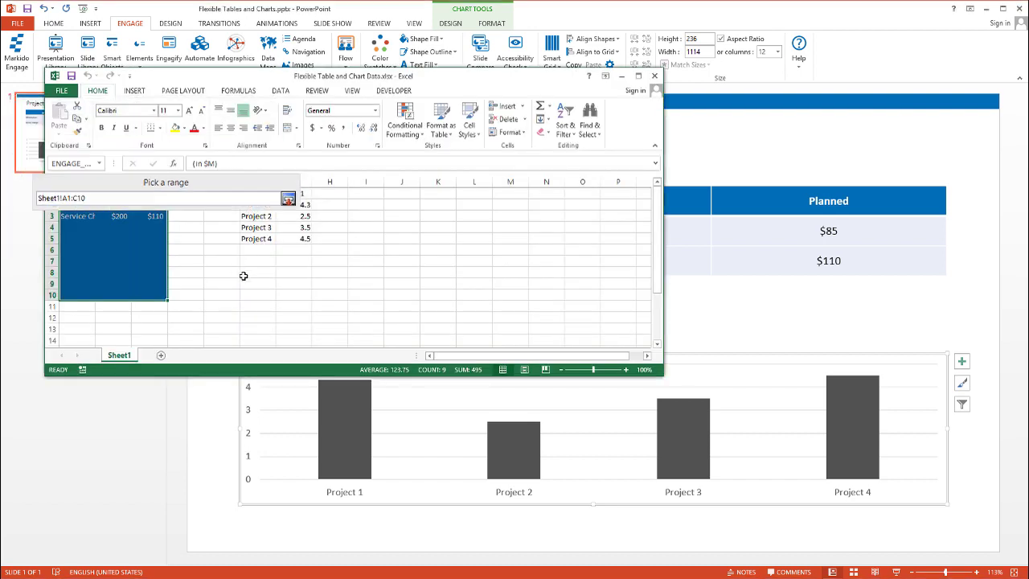
Step: Select and confirm Sheet1!F1:G10 as the chart's linked range
drag(258, 192, 290, 239)
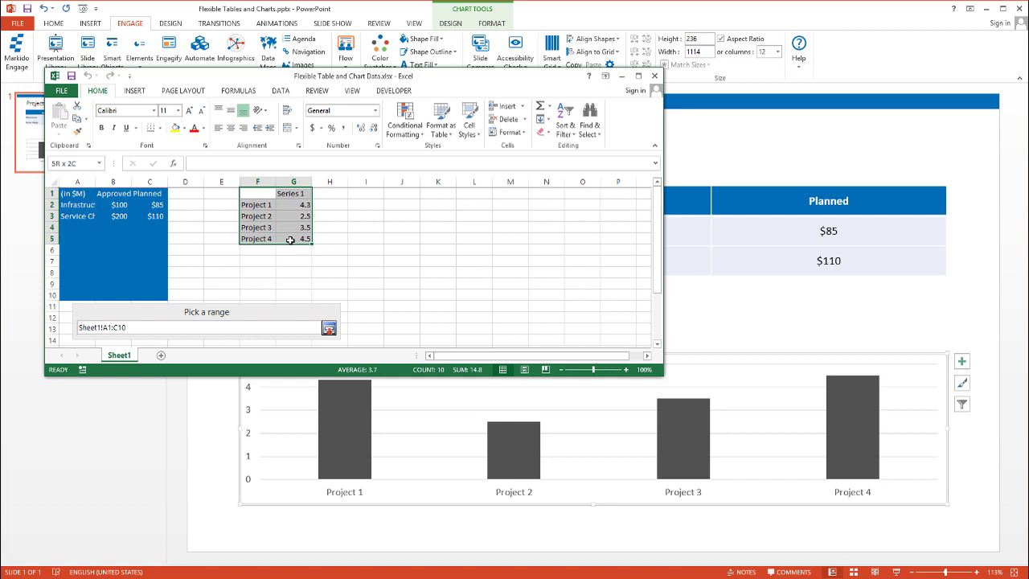
drag(290, 240, 291, 299)
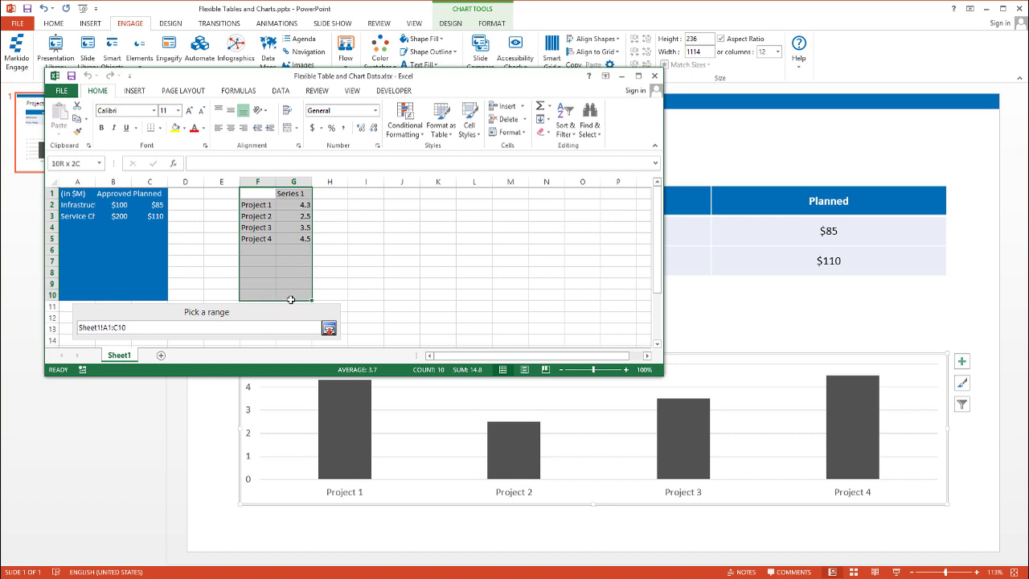
drag(291, 299, 327, 292)
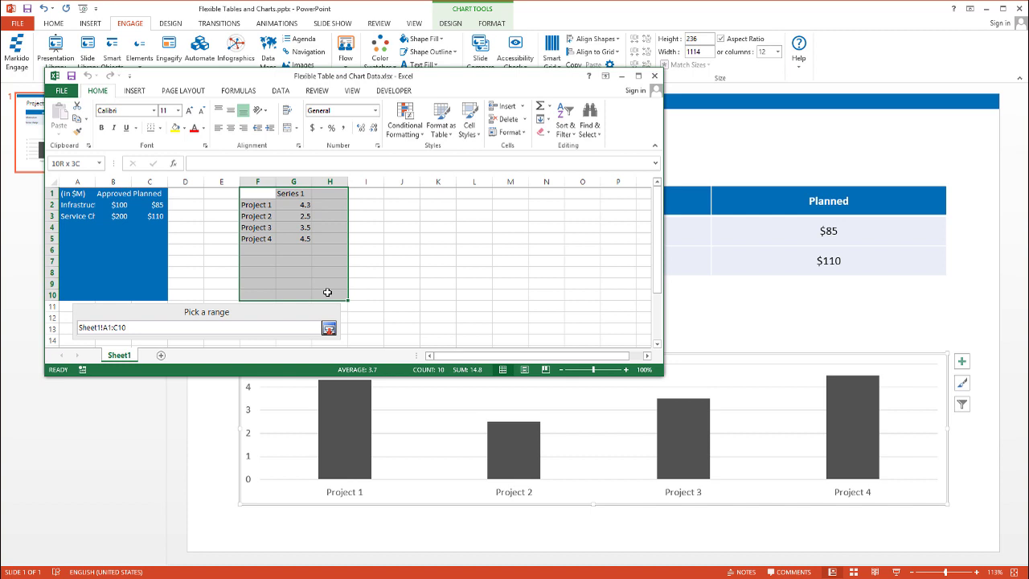
drag(326, 291, 305, 294)
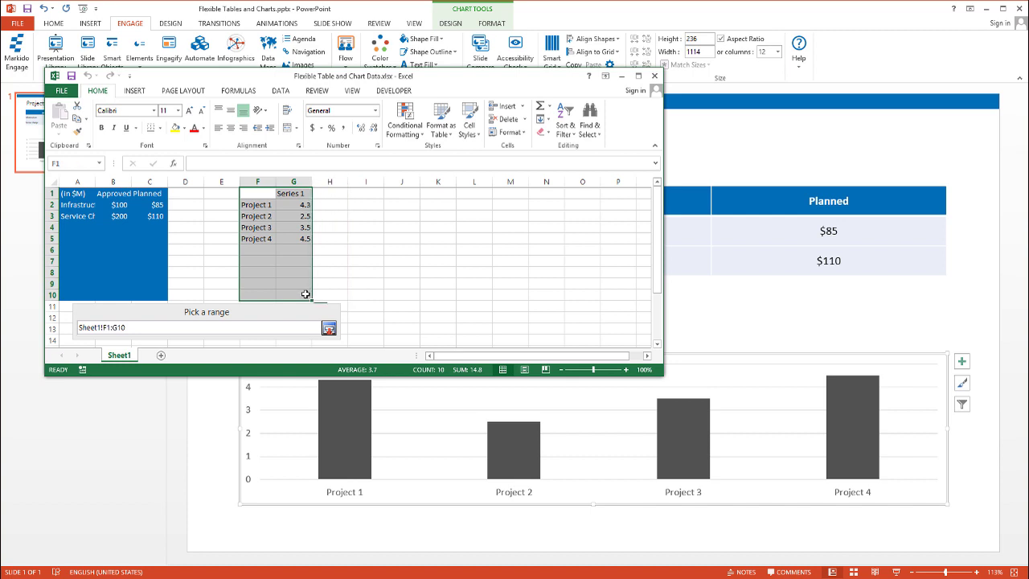
click(329, 330)
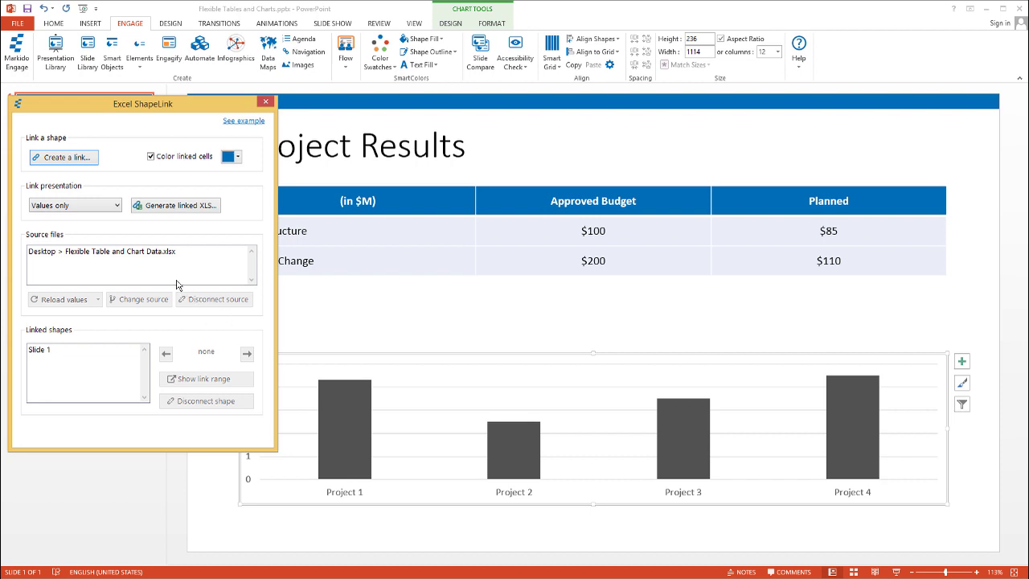
Step: Open the linked source workbook in Excel from the Reload values options
click(150, 252)
click(97, 299)
click(69, 332)
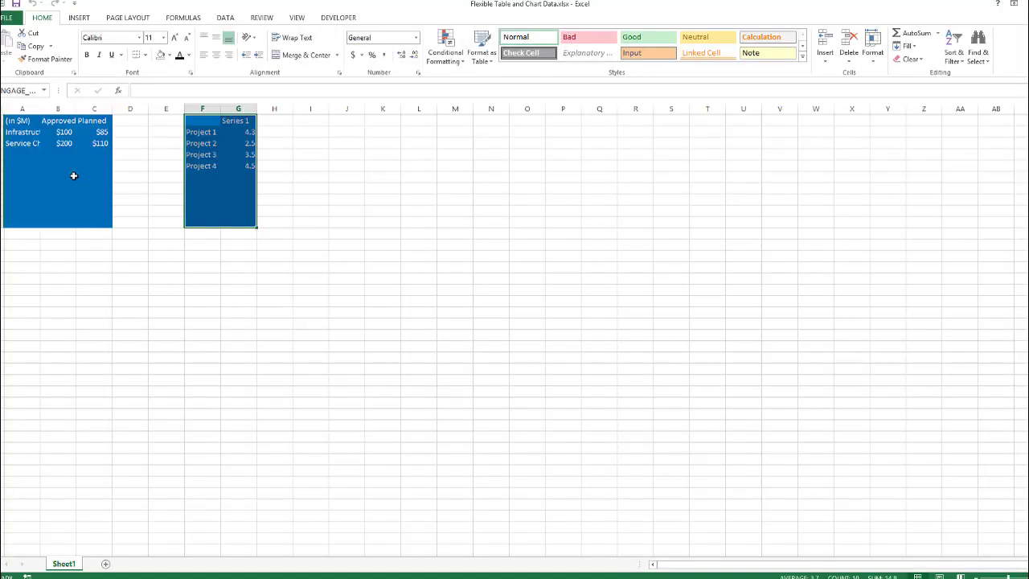
click(27, 154)
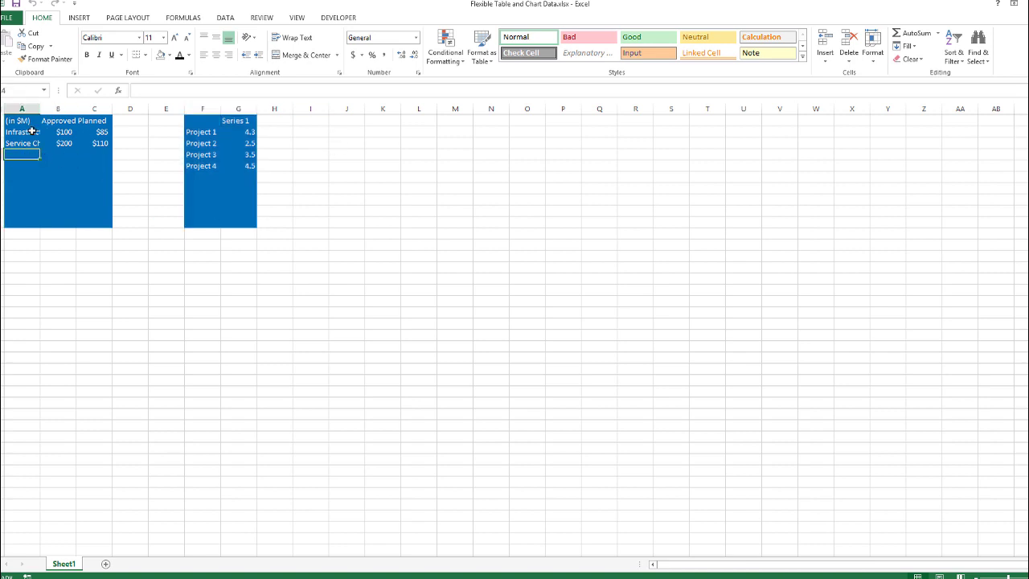
Step: Copy the Infrastructure and Service Charges rows and paste them into rows 4 and 5
drag(33, 131, 90, 149)
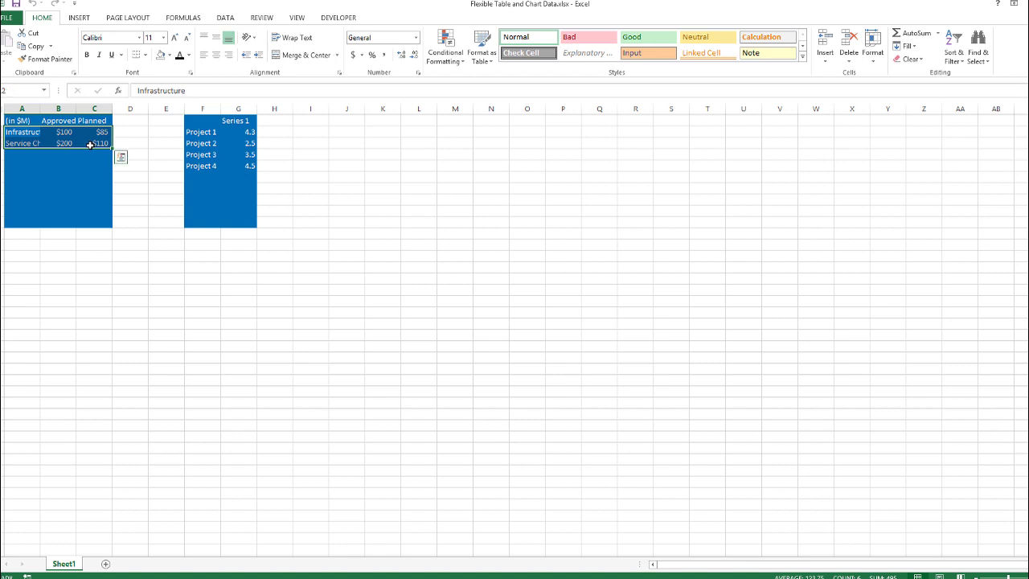
key(ctrl+c)
click(24, 156)
key(ctrl+v)
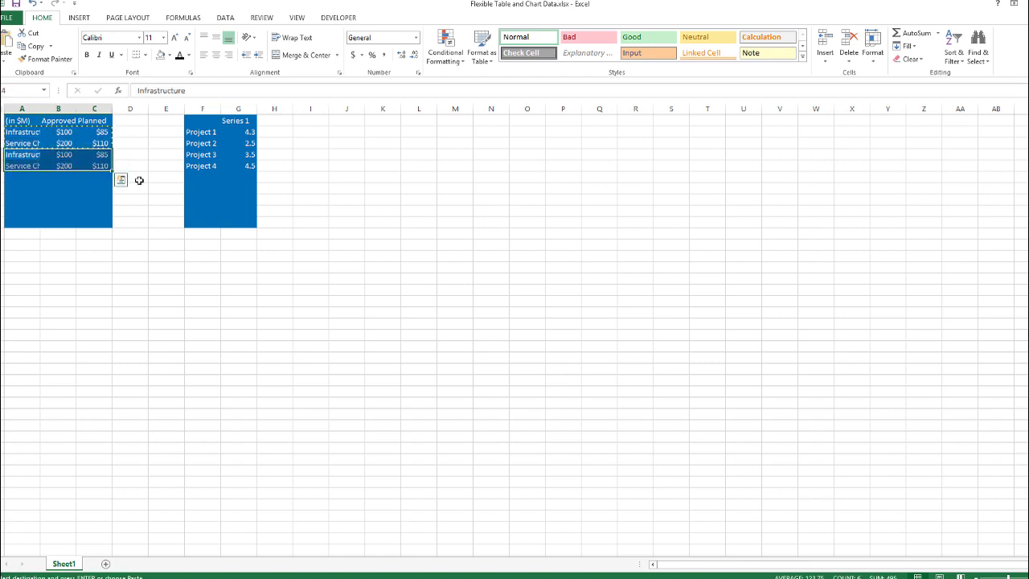
Step: Fill the project list down to Project 7 (5.5, 6.5, 7.5) and return to PowerPoint
drag(209, 155, 253, 204)
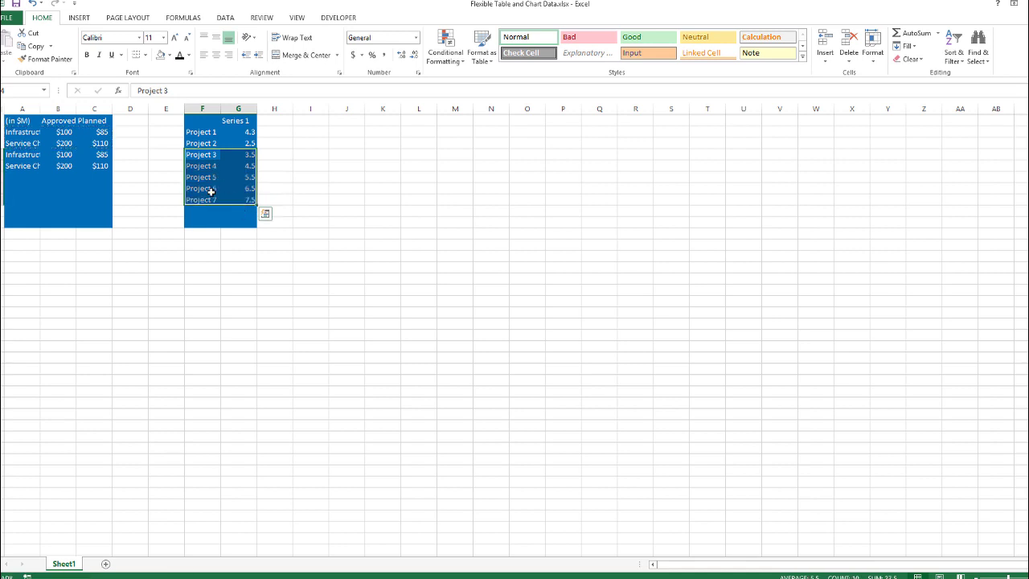
click(293, 206)
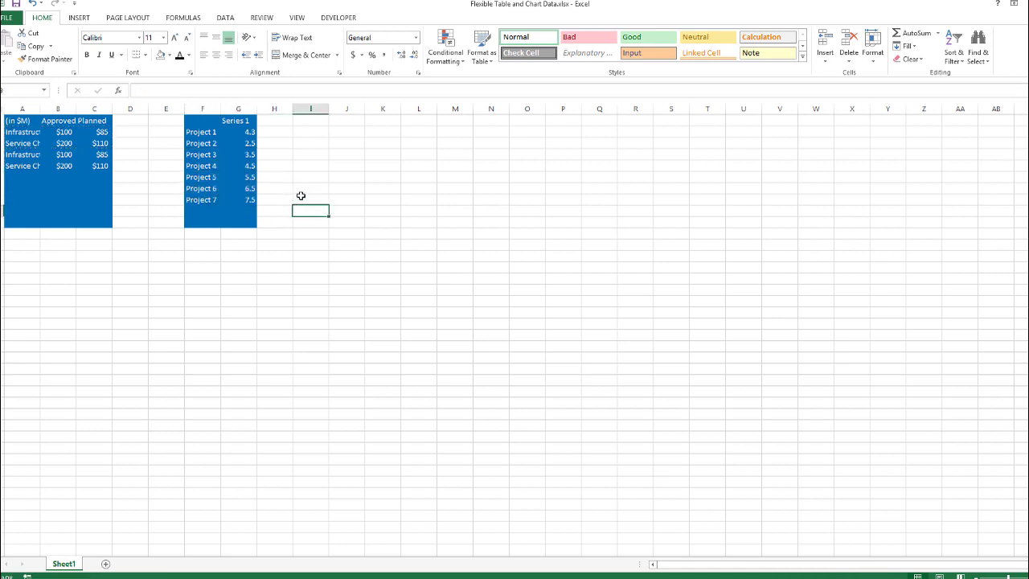
mouse_move(148, 573)
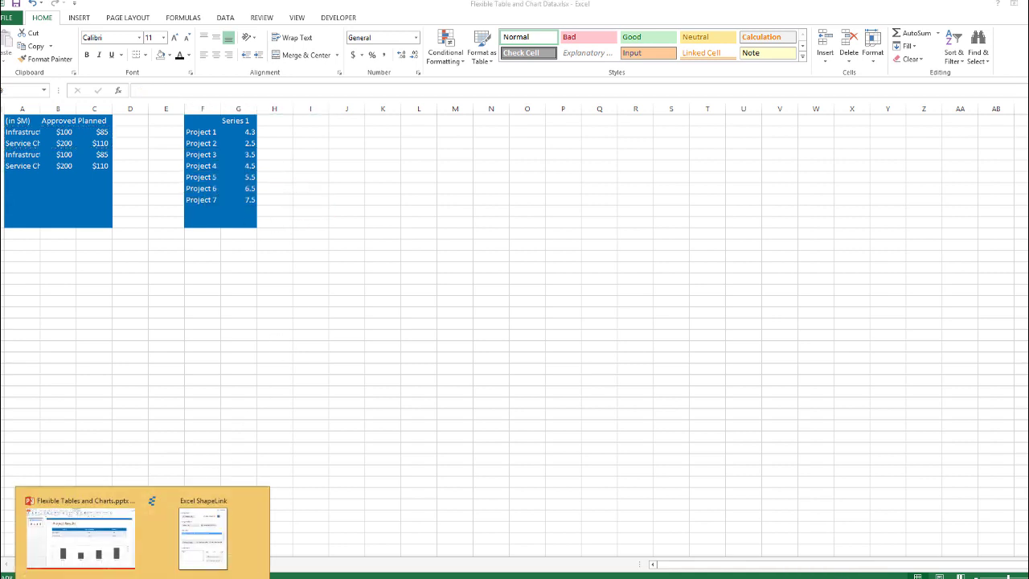
click(126, 548)
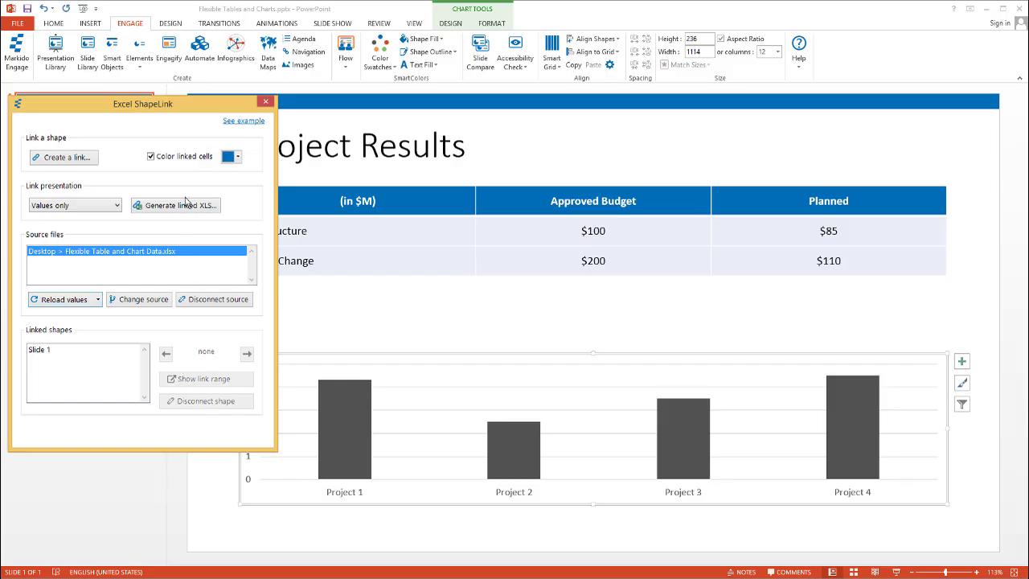
Step: Reload the linked values so the table shows four budget rows and the chart Projects 1–7
click(71, 306)
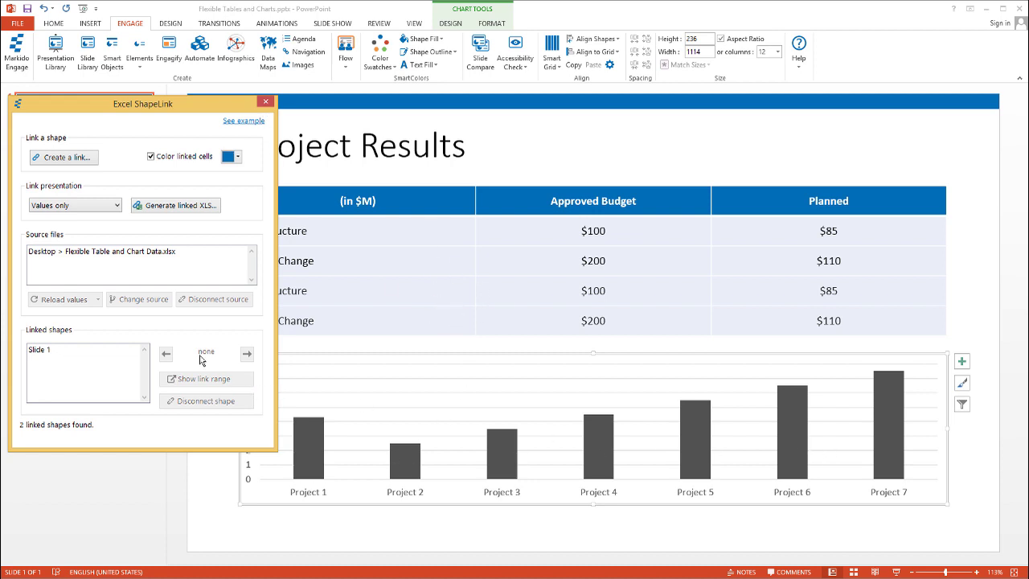
click(111, 254)
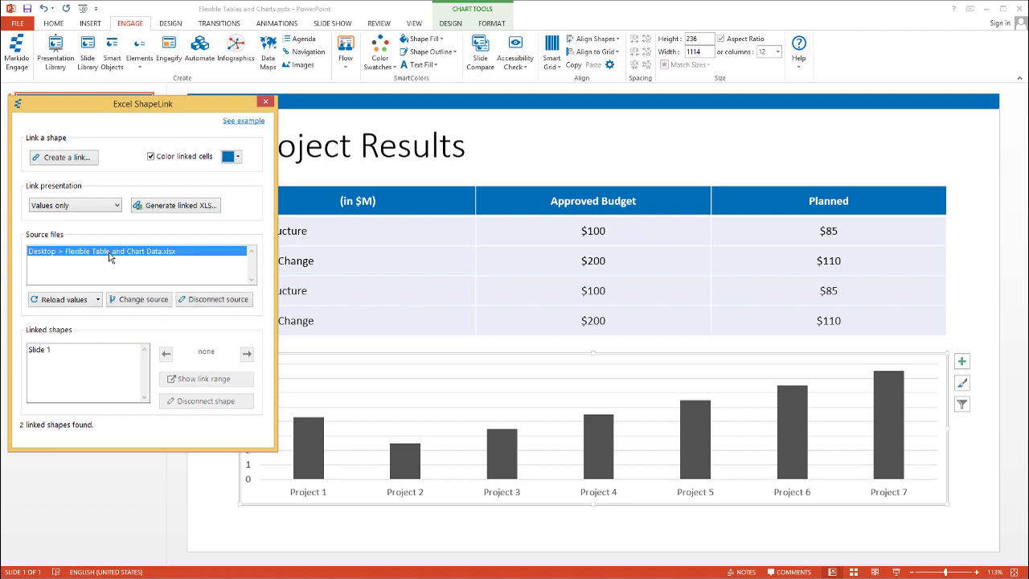
Step: Open the source workbook and clear the duplicated Service Charges row A5:C5
click(99, 302)
click(86, 332)
click(36, 159)
drag(35, 159, 95, 169)
key(Down)
key(shift+Right)
Step: Clear the Project 6 and 7 entries in F7:G8 and switch back to PowerPoint
key(shift+Right)
key(Delete)
key(Right)
key(Right)
key(Right)
key(Right)
key(Right)
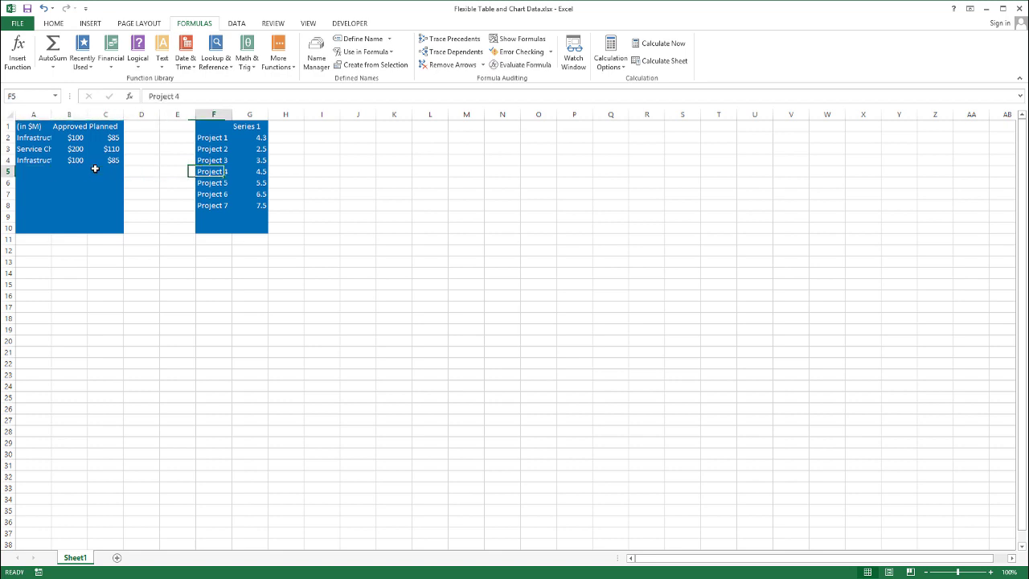
key(Down)
key(Down)
key(shift+Right)
key(shift+Down)
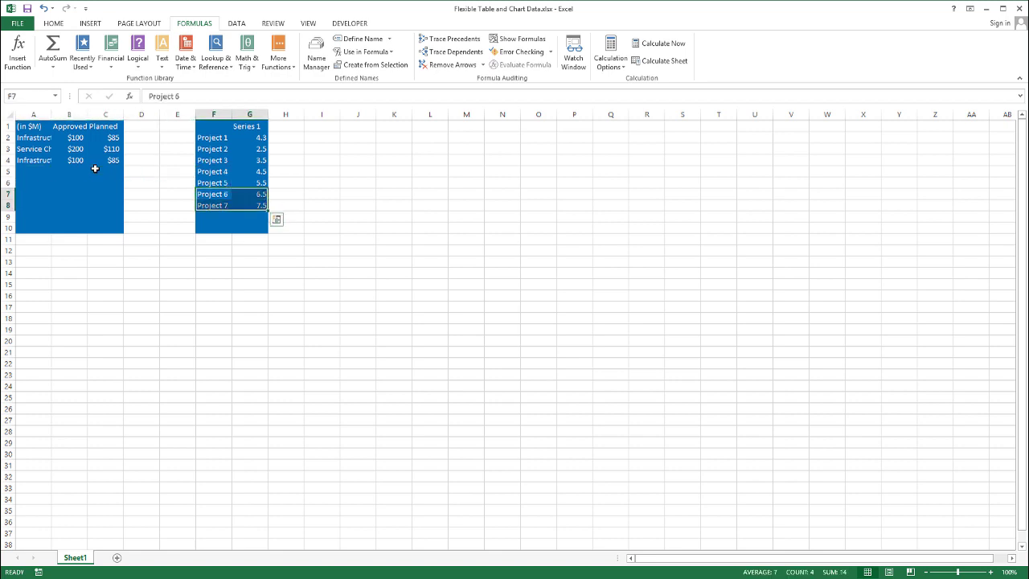
key(Delete)
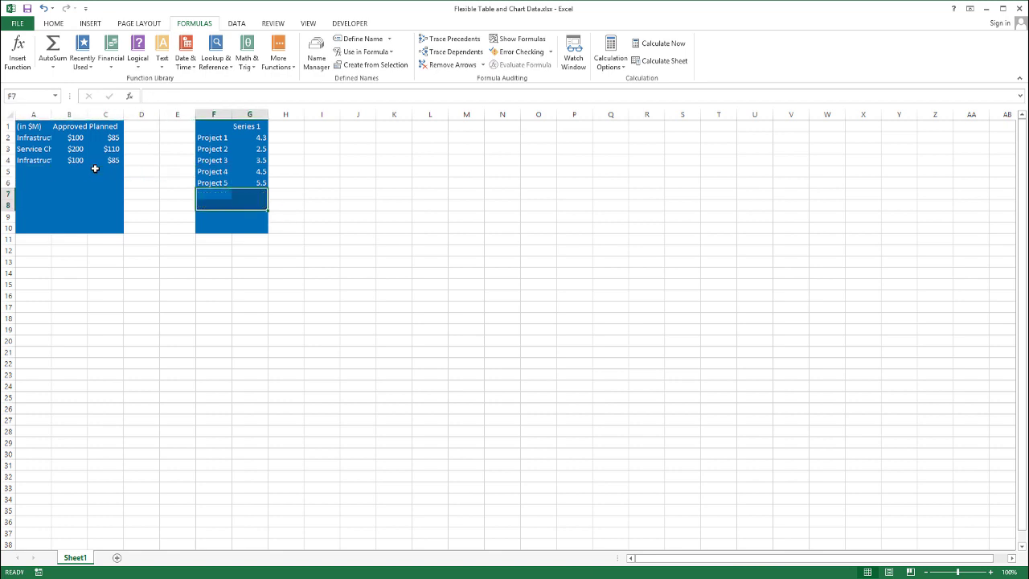
key(alt+Tab)
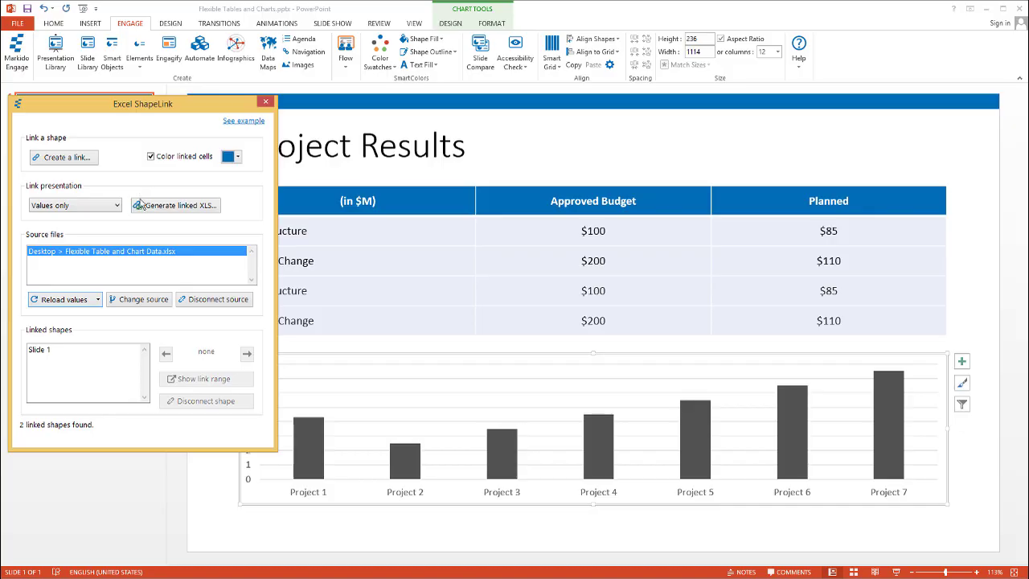
Step: Reload the linked Excel values to shrink the table to three rows and the chart to Projects 1–5
click(60, 300)
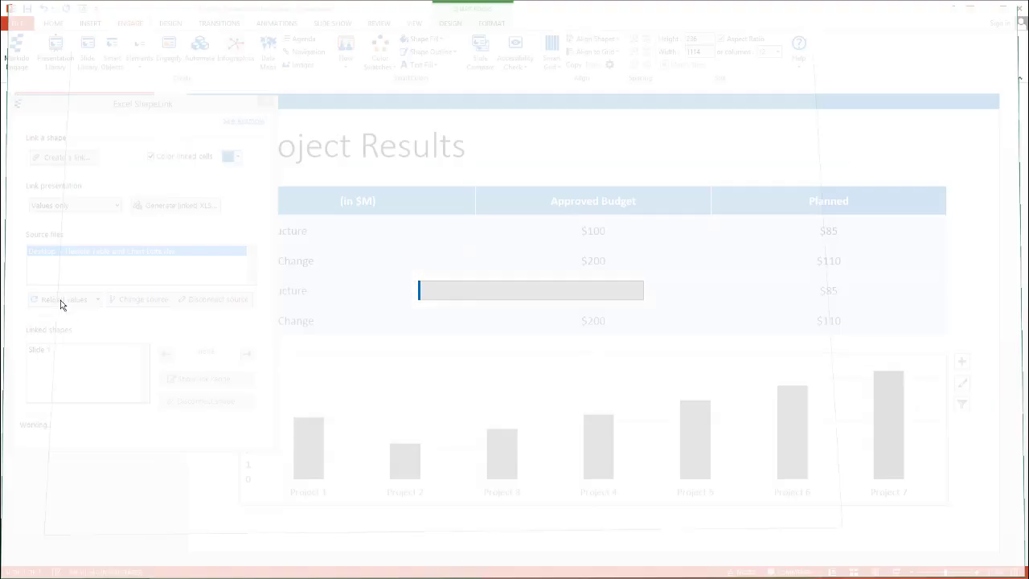